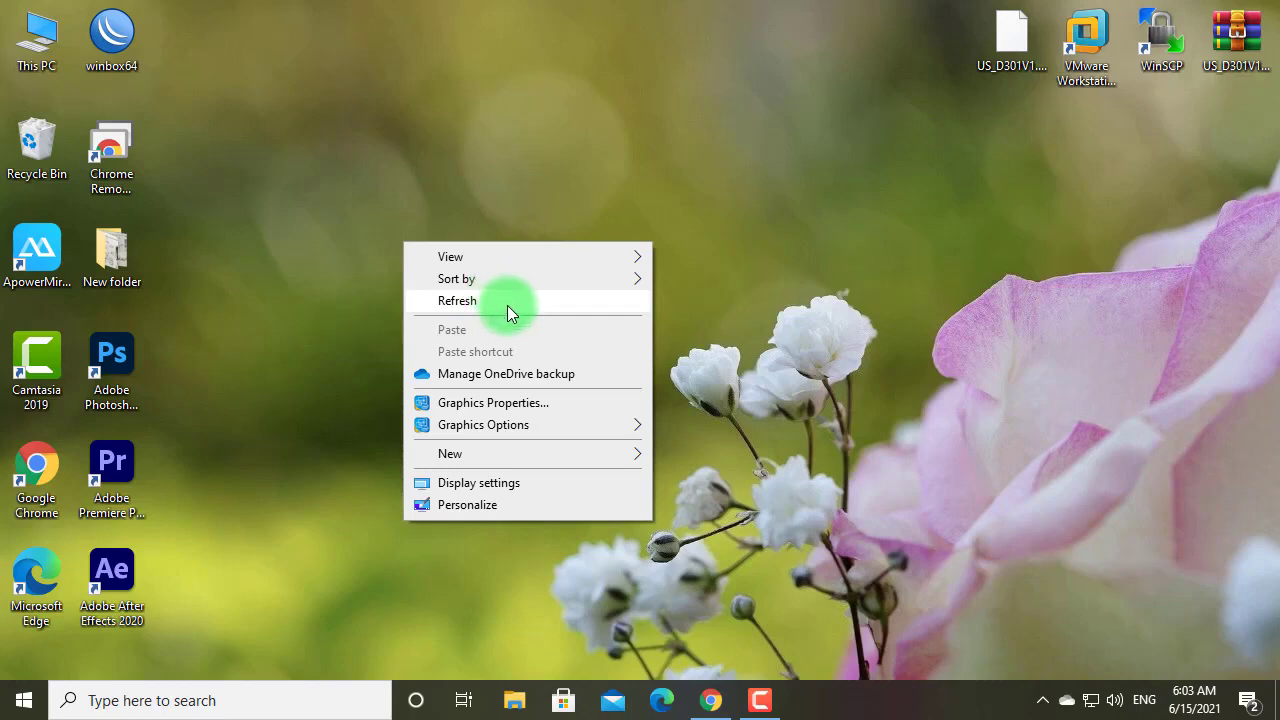
# Refresh the desktop four times, then bring Chrome's HG8145C router login page to the front
pyautogui.click(507, 301)
pyautogui.rightClick(507, 305)
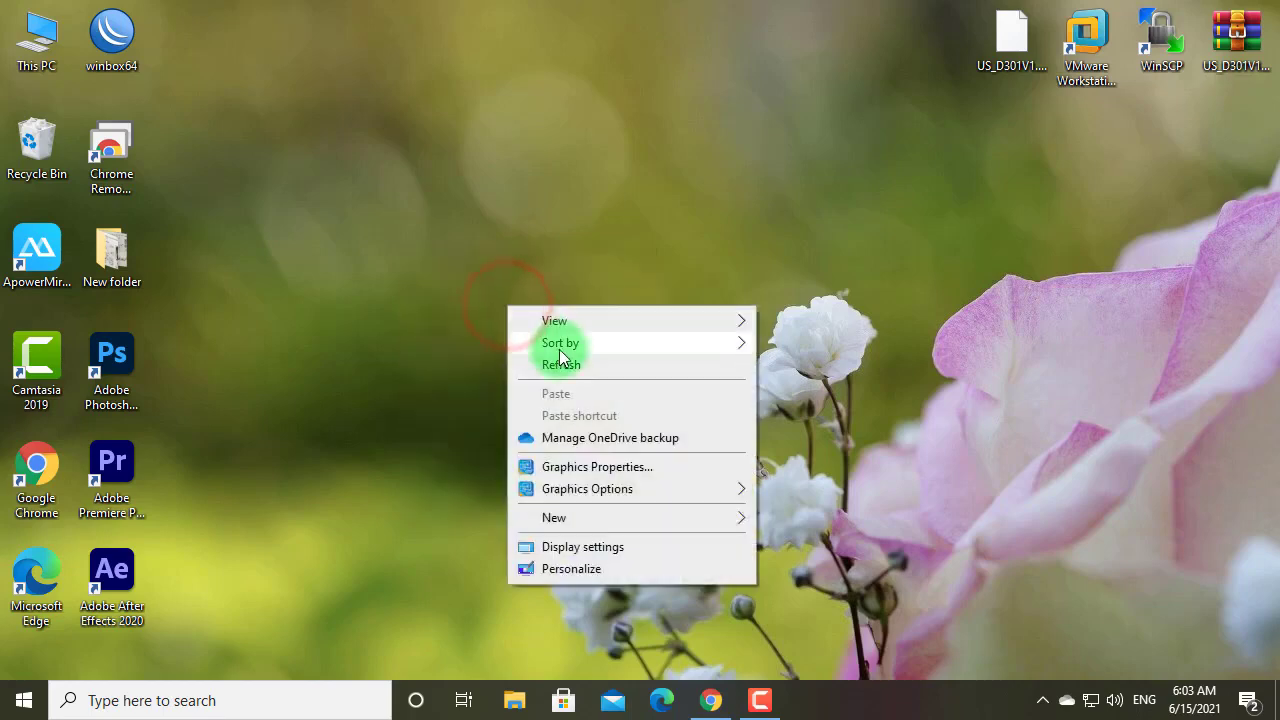
pyautogui.click(576, 360)
pyautogui.rightClick(542, 305)
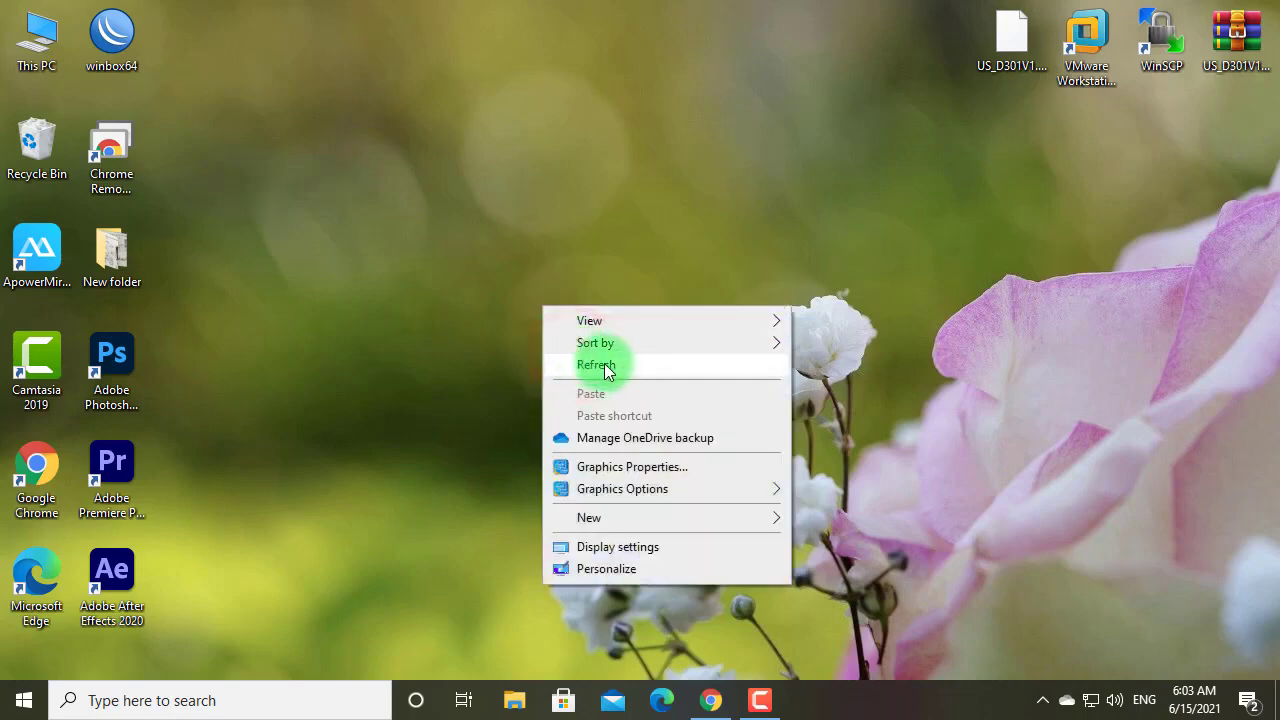
pyautogui.click(604, 363)
pyautogui.rightClick(501, 264)
pyautogui.click(541, 317)
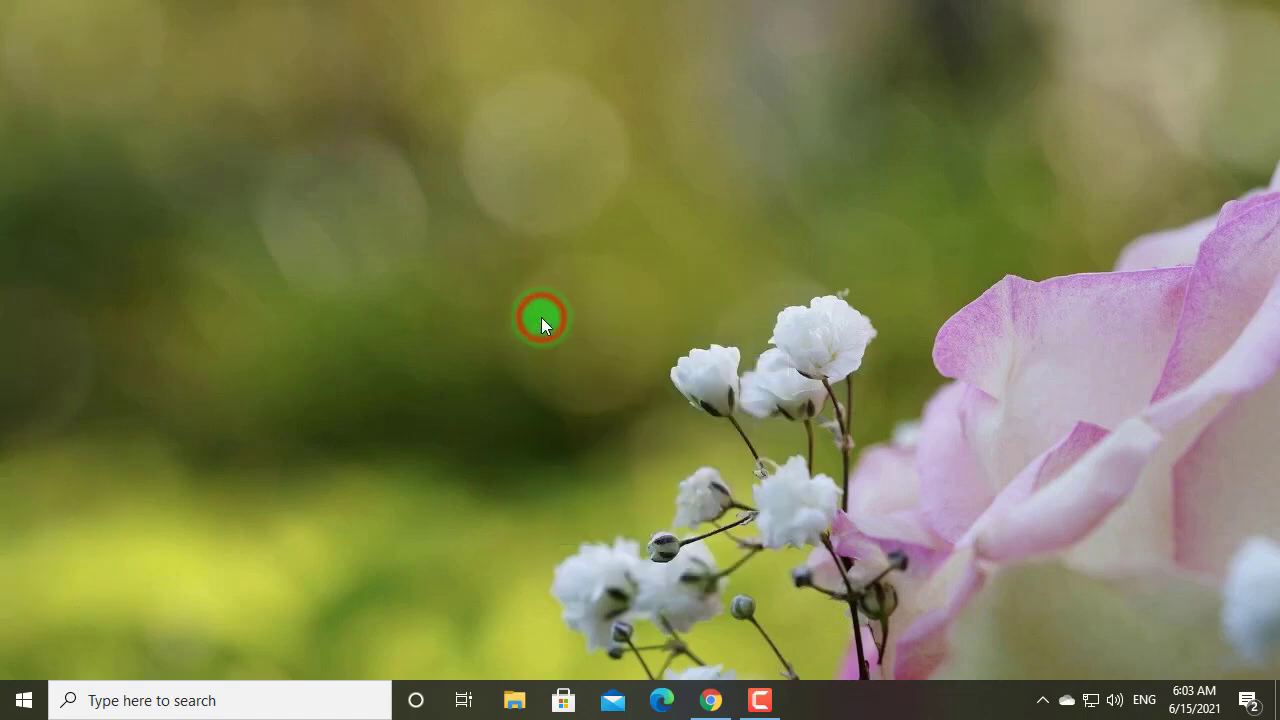
pyautogui.rightClick(541, 317)
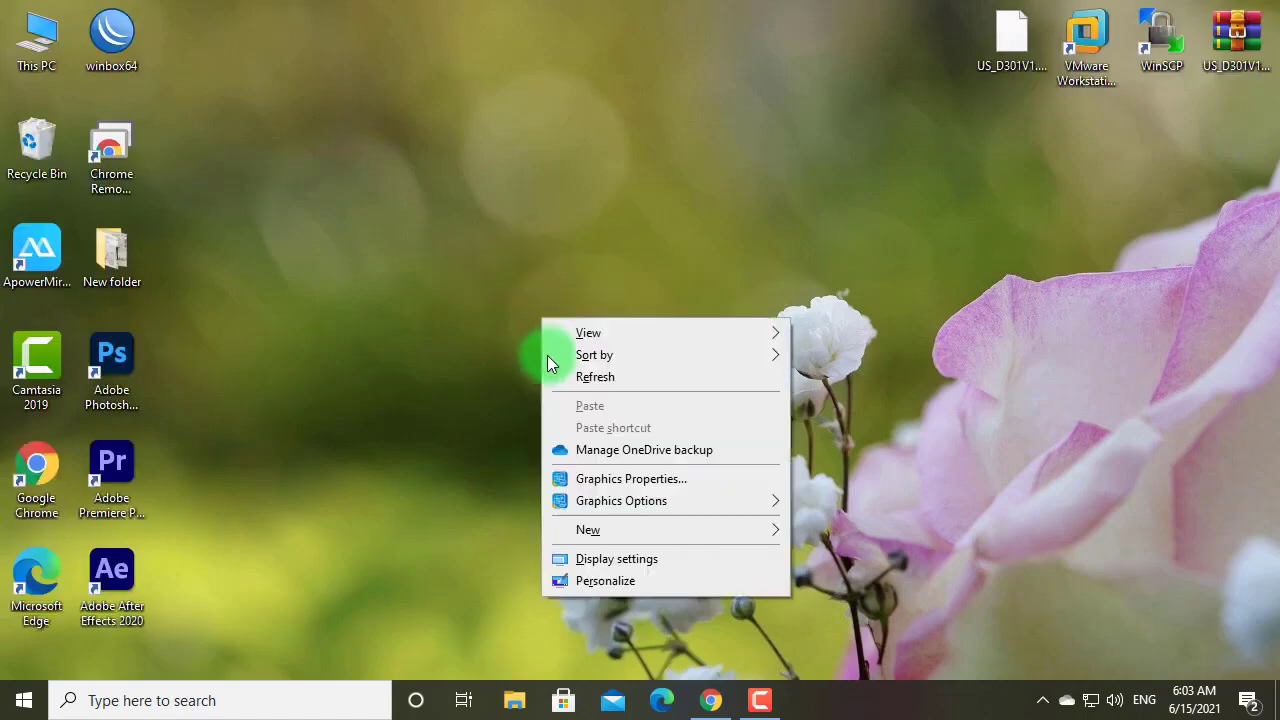
pyautogui.click(591, 374)
pyautogui.click(712, 702)
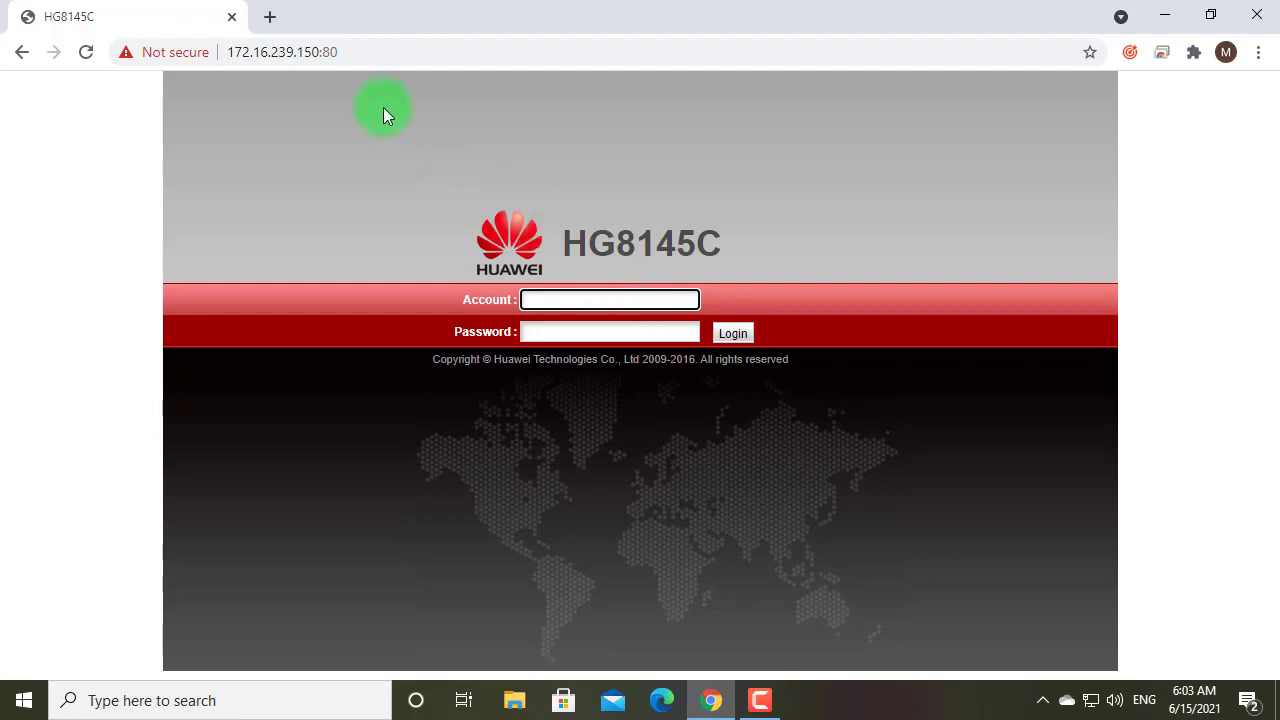
# Log in with the administrator account name and its password to reach Device Information
pyautogui.click(565, 297)
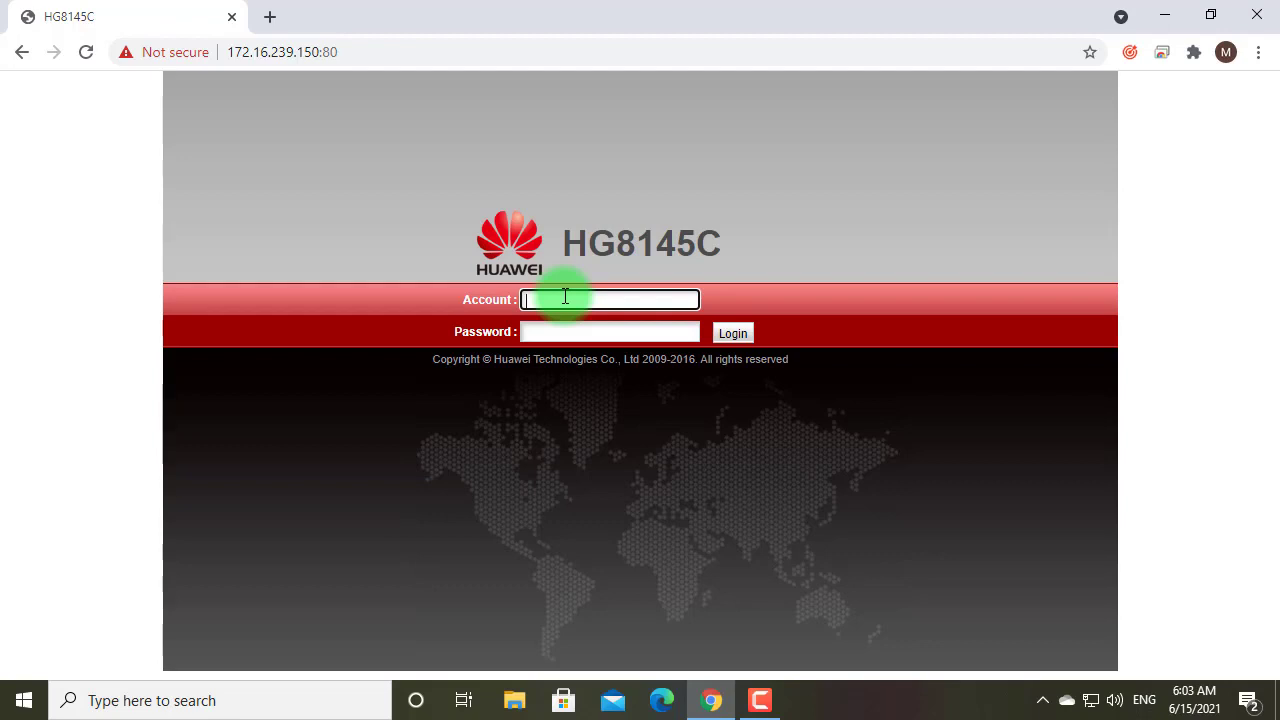
pyautogui.write('tele')
pyautogui.write('co')
pyautogui.write('mamadmin')
pyautogui.press('Tab')
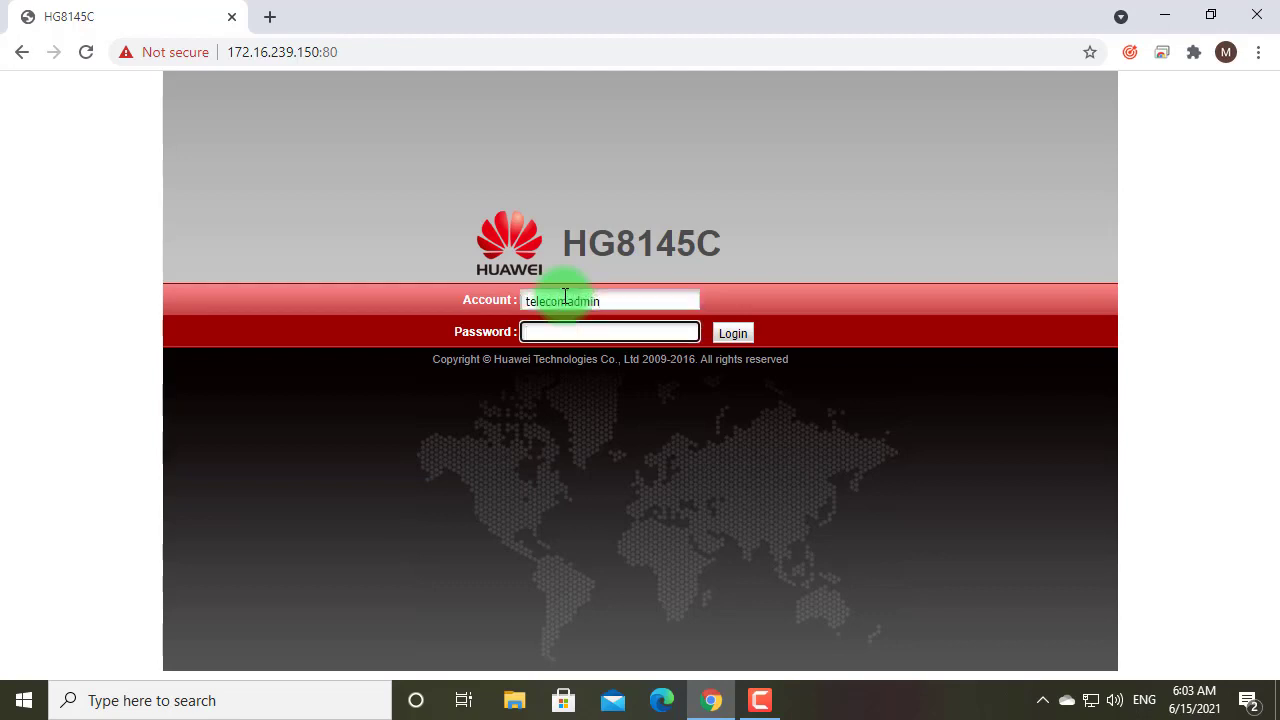
pyautogui.write('admintelecom')
pyautogui.press('Return')
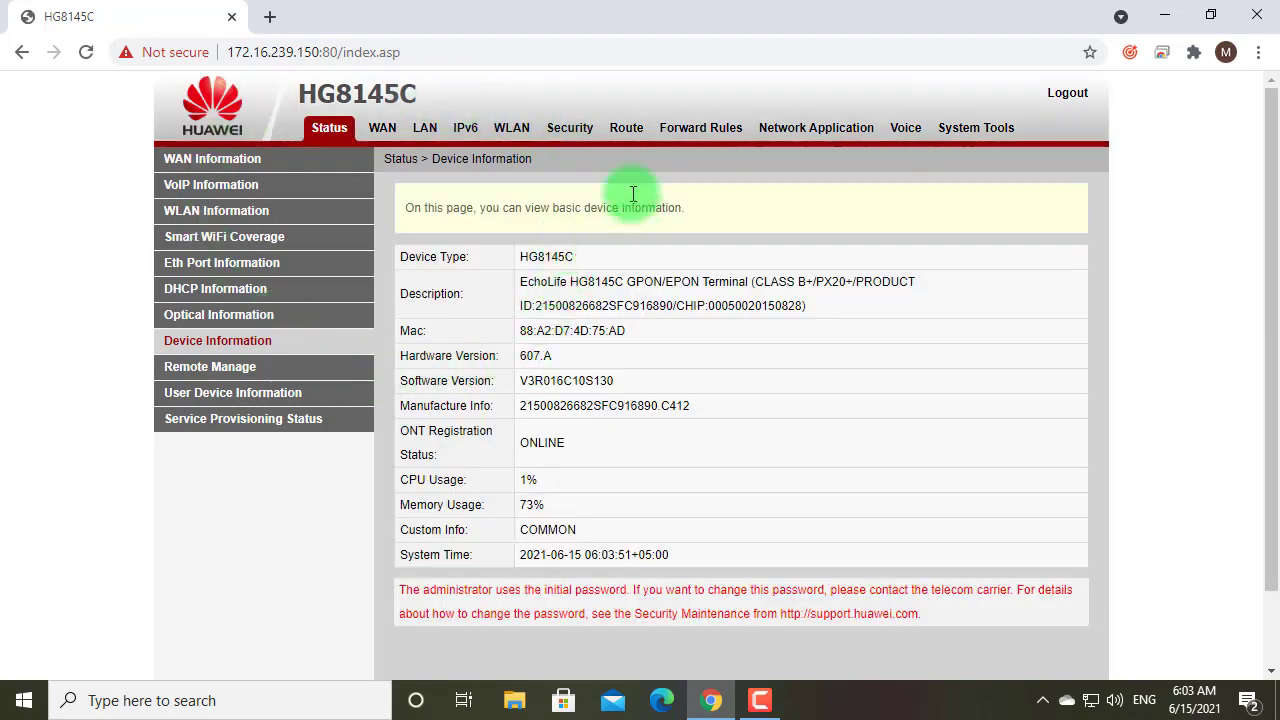
# Go to Security, then the Device Access Control permissions page
pyautogui.click(566, 133)
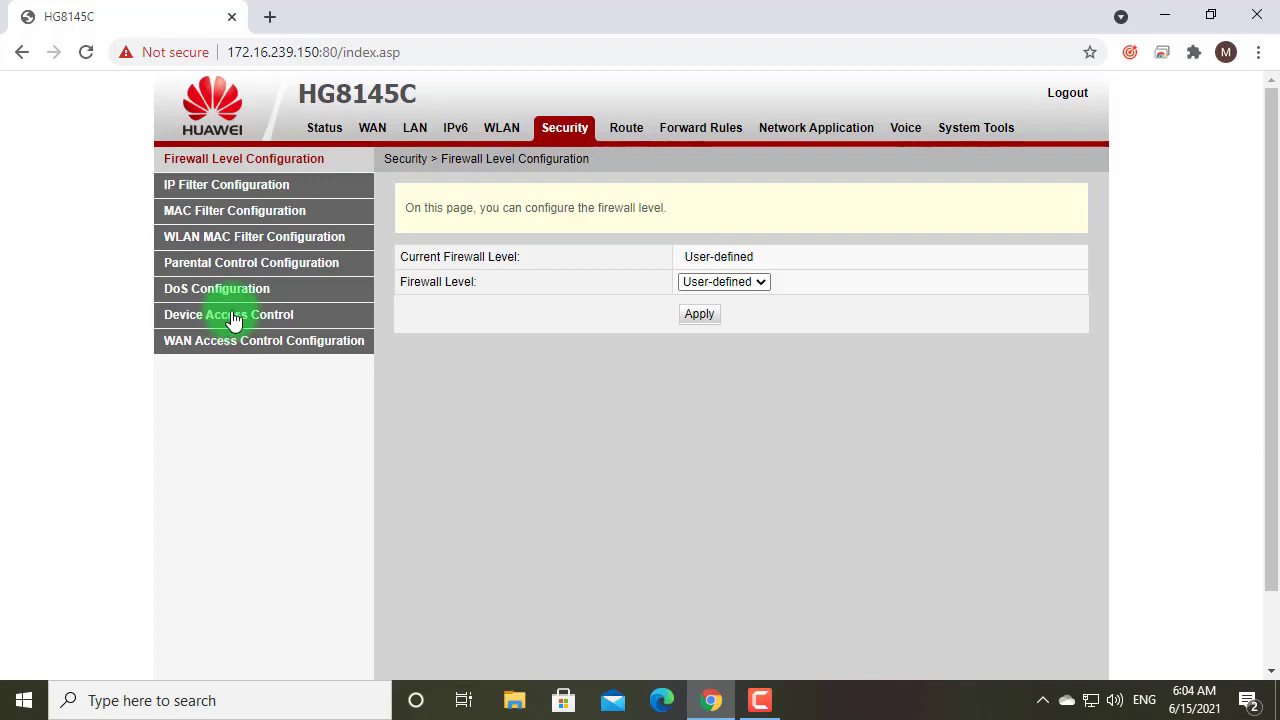
pyautogui.click(233, 317)
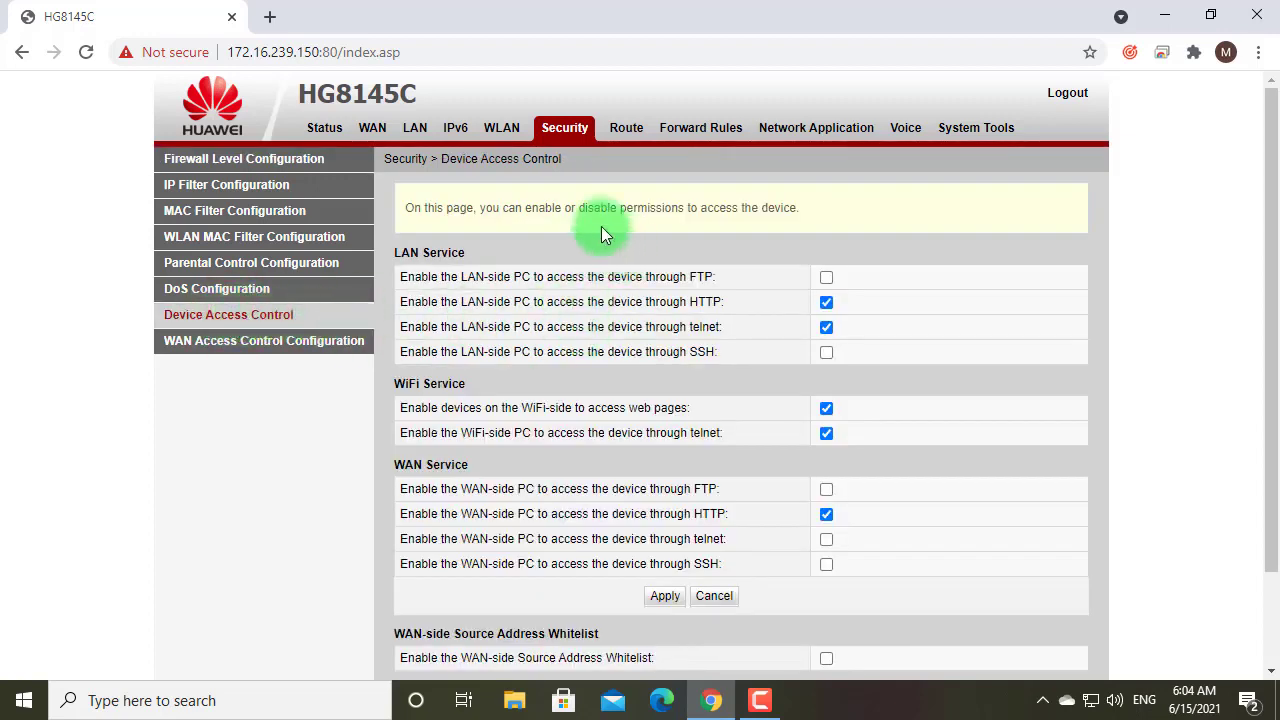
# Review the Device Access Control page, highlighting the WAN Service section's HTTP permission
pyautogui.scroll(-2, 450, 385)
pyautogui.scroll(2, 550, 370)
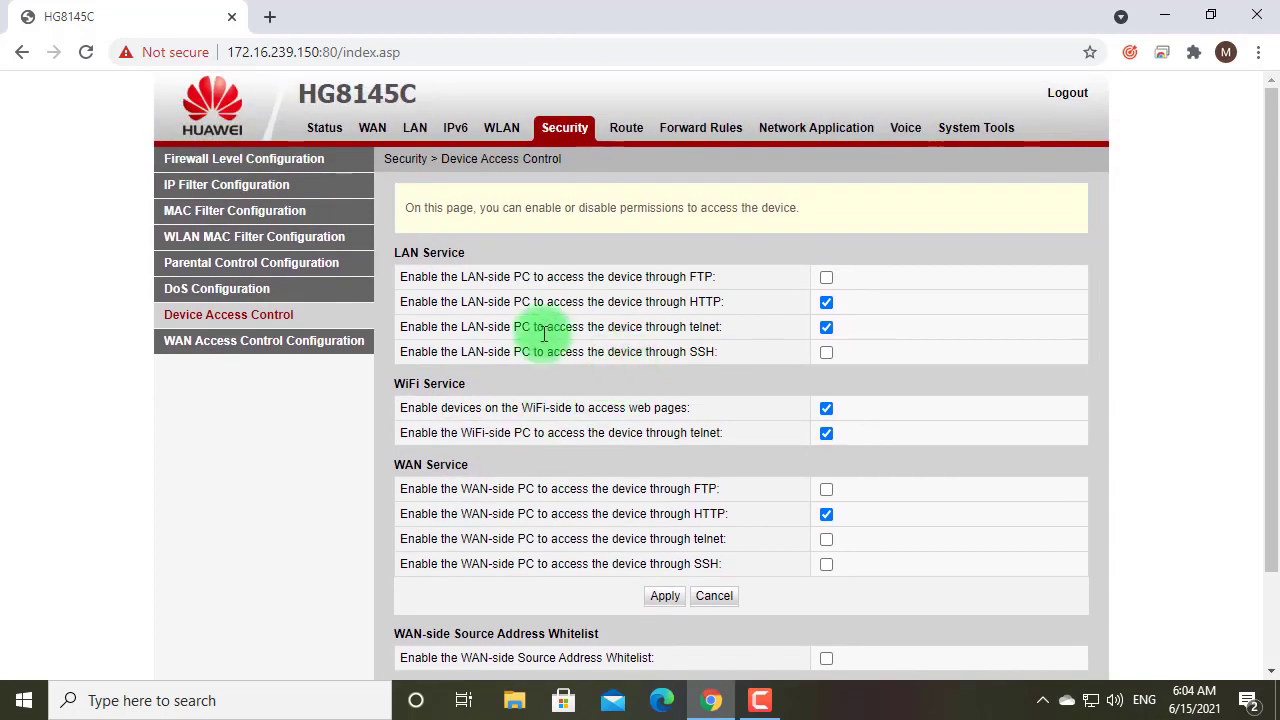
pyautogui.click(456, 468)
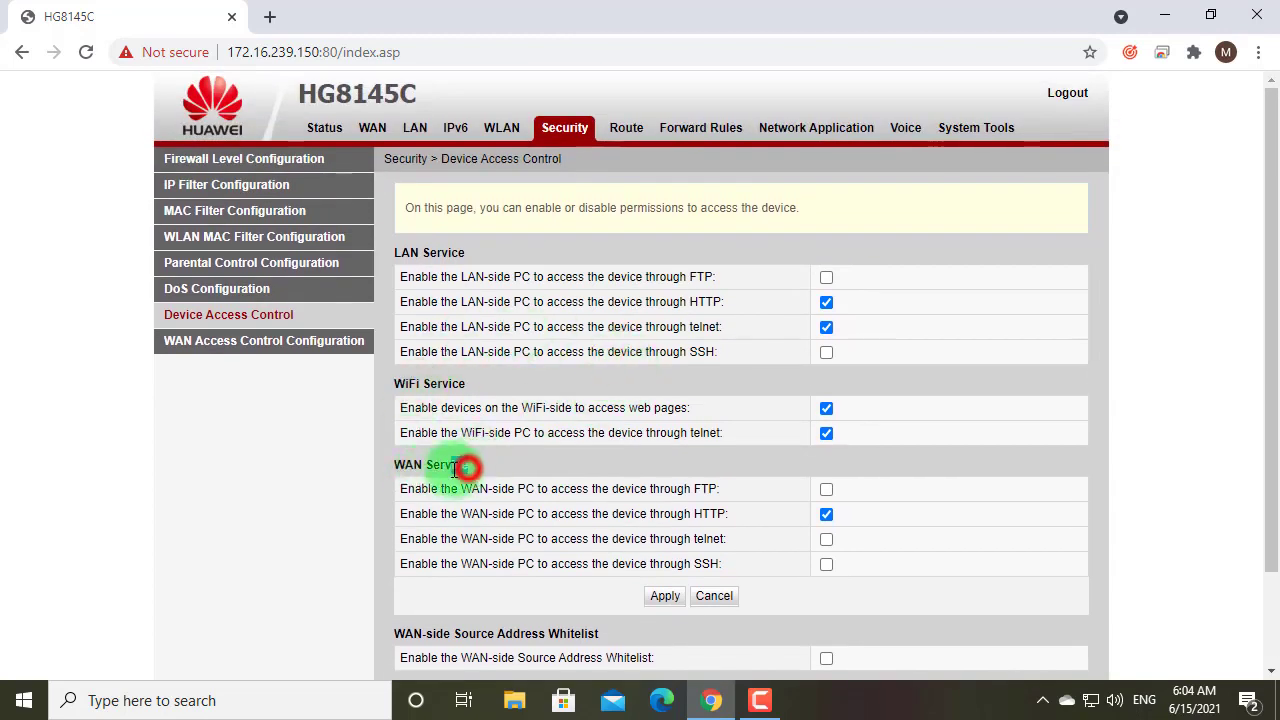
pyautogui.moveTo(456, 468)
pyautogui.mouseDown()
pyautogui.moveTo(389, 463)
pyautogui.moveTo(471, 466)
pyautogui.mouseUp()
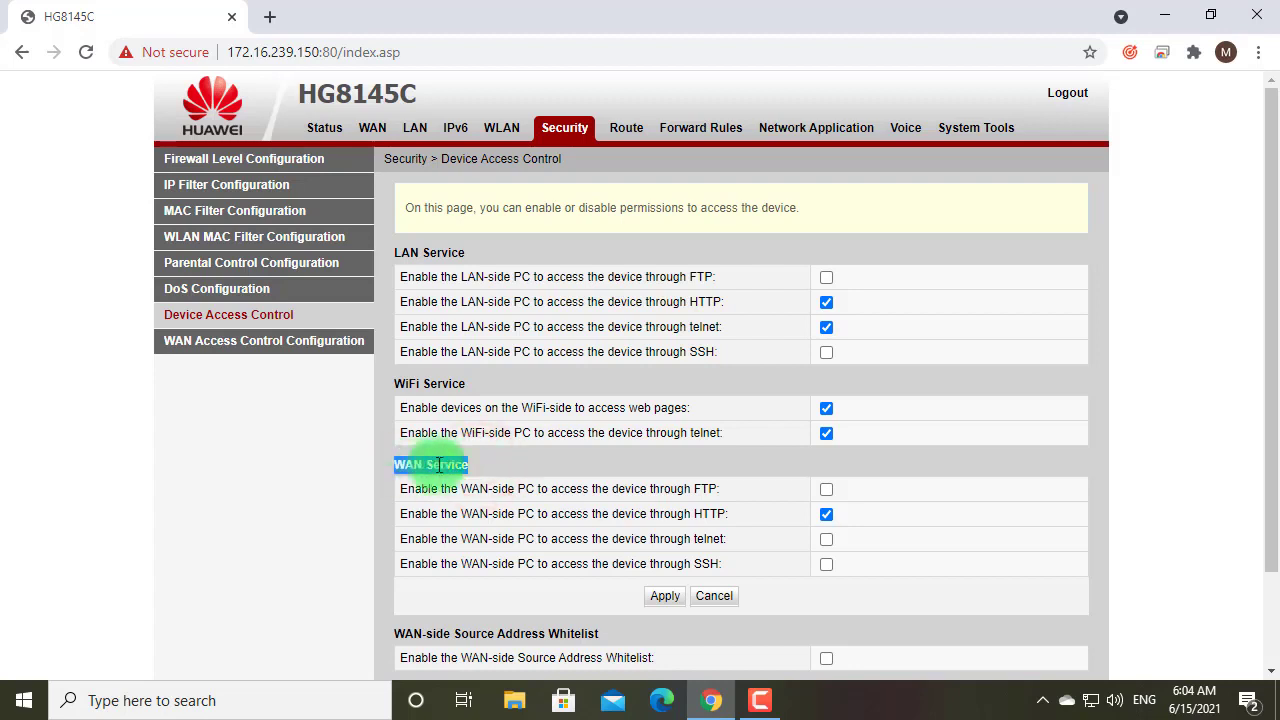
pyautogui.click(492, 467)
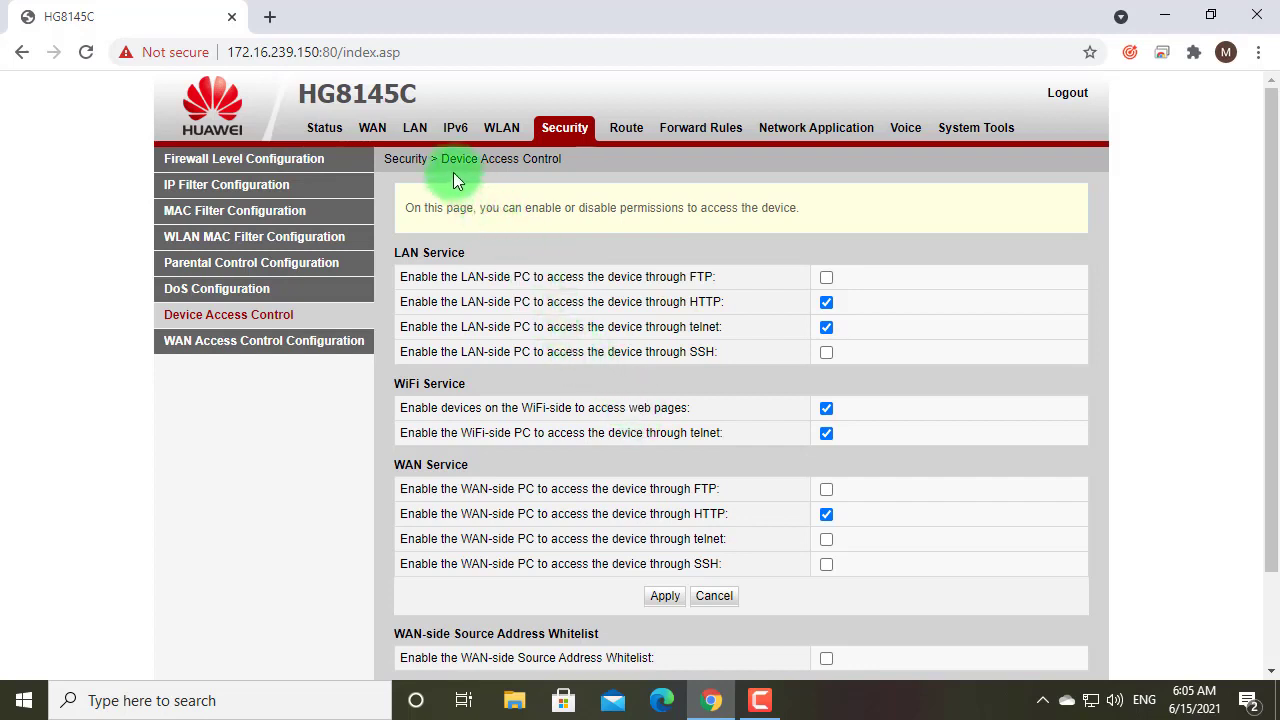
# View Status > WAN Information and the 1_INTERNET_R_VID_ connection's details and IP address
pyautogui.click(373, 128)
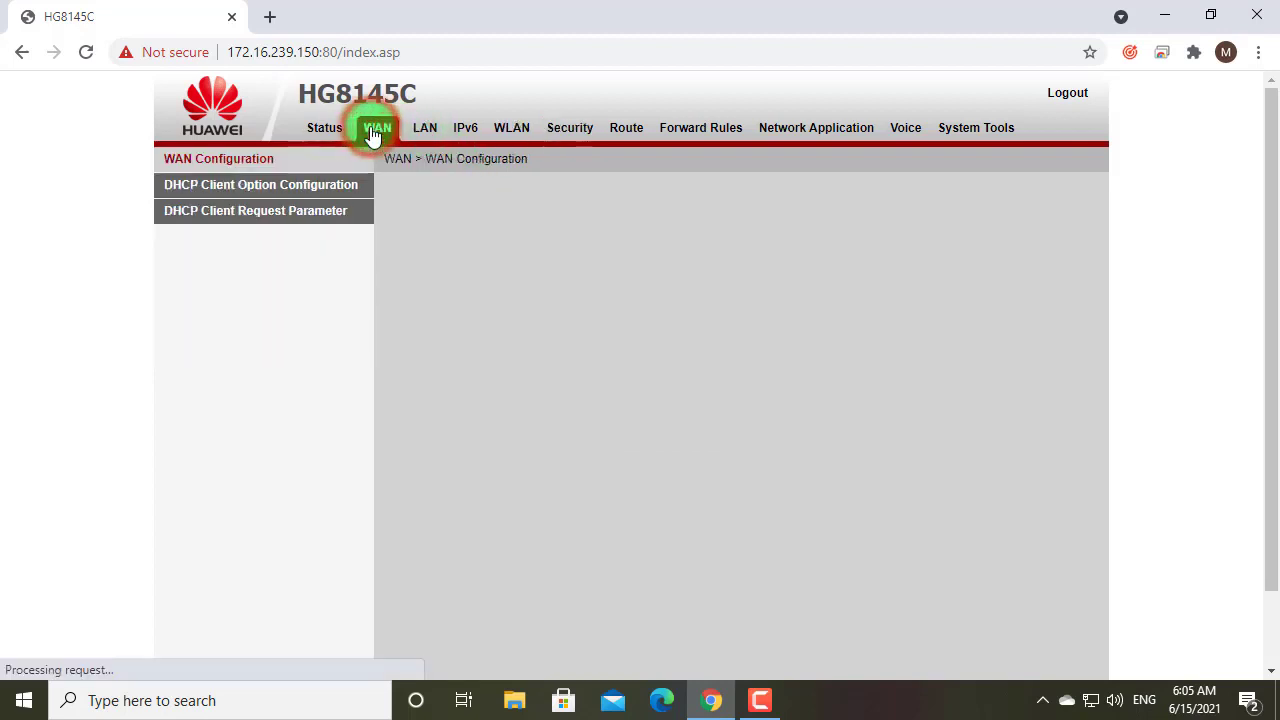
pyautogui.click(312, 130)
pyautogui.click(222, 159)
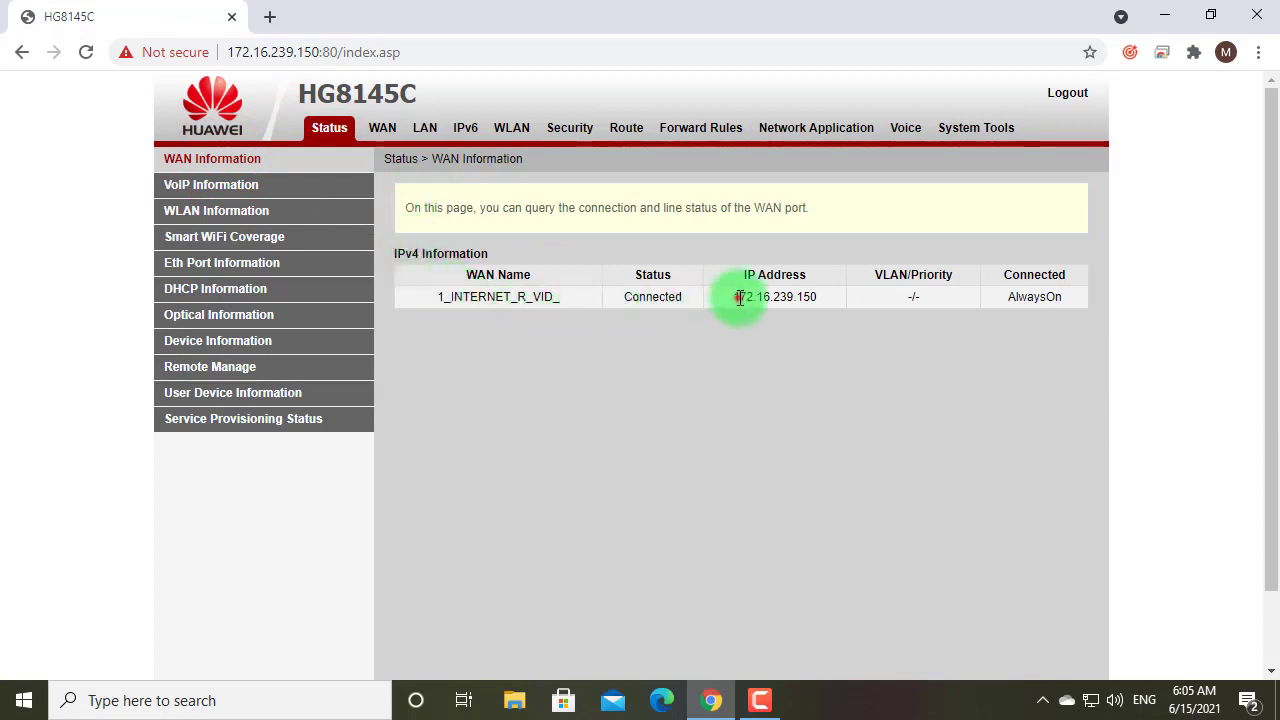
pyautogui.moveTo(739, 297); pyautogui.dragTo(817, 297)
pyautogui.click(769, 344)
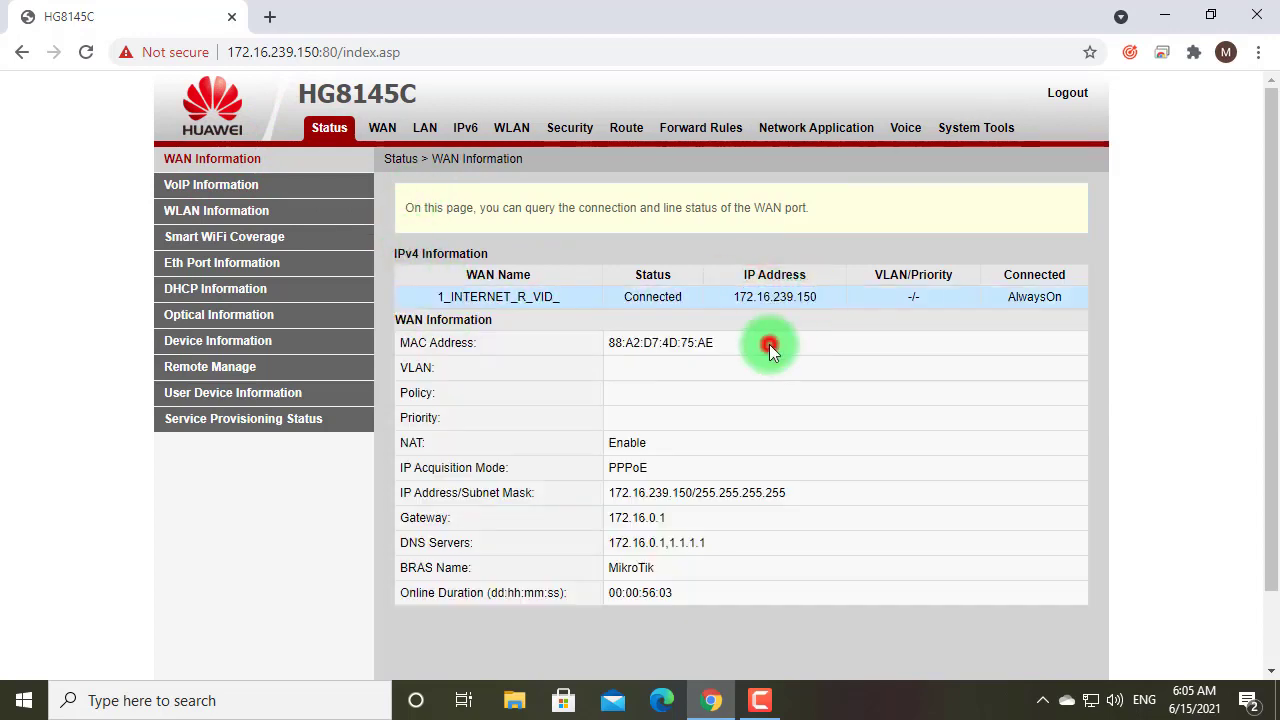
pyautogui.click(739, 297)
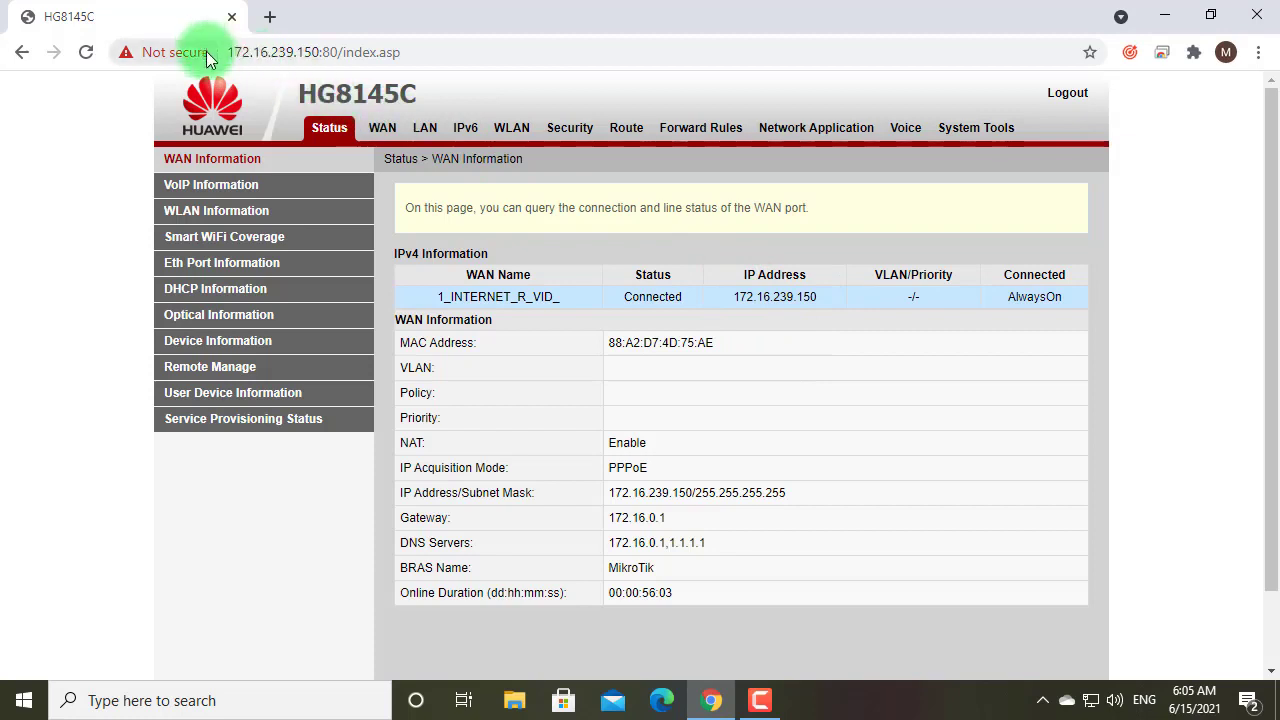
# Highlight the router address 172.16.239.150 in the URL and open the WAN connection list
pyautogui.click(247, 53)
pyautogui.moveTo(247, 53); pyautogui.dragTo(325, 52)
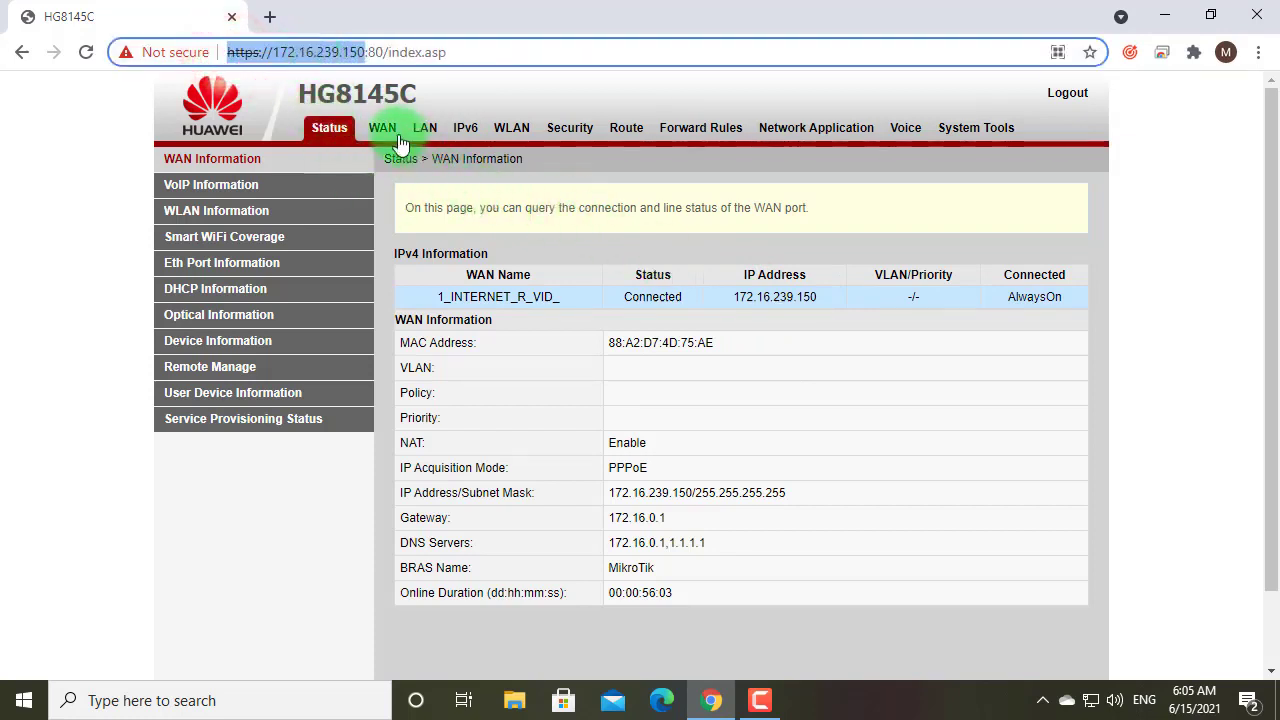
pyautogui.click(380, 135)
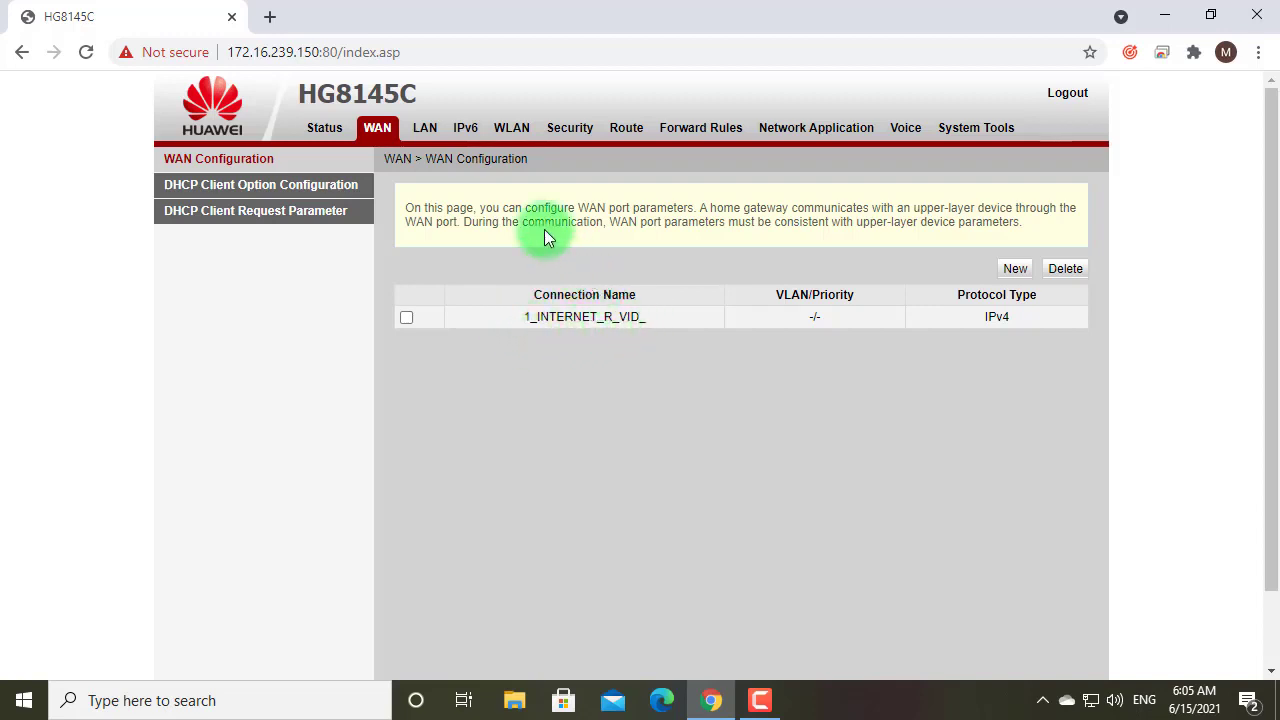
# Go to Security > WAN Access Control Configuration, which has no rules yet
pyautogui.click(568, 132)
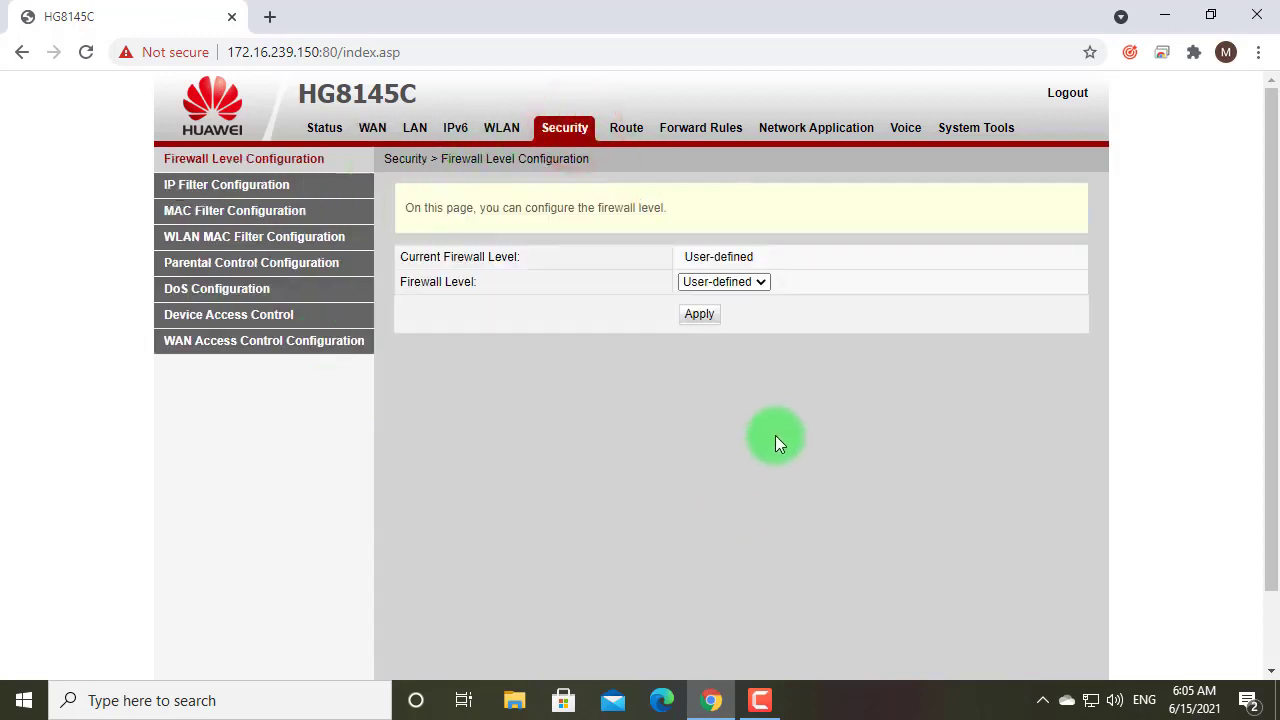
pyautogui.click(252, 343)
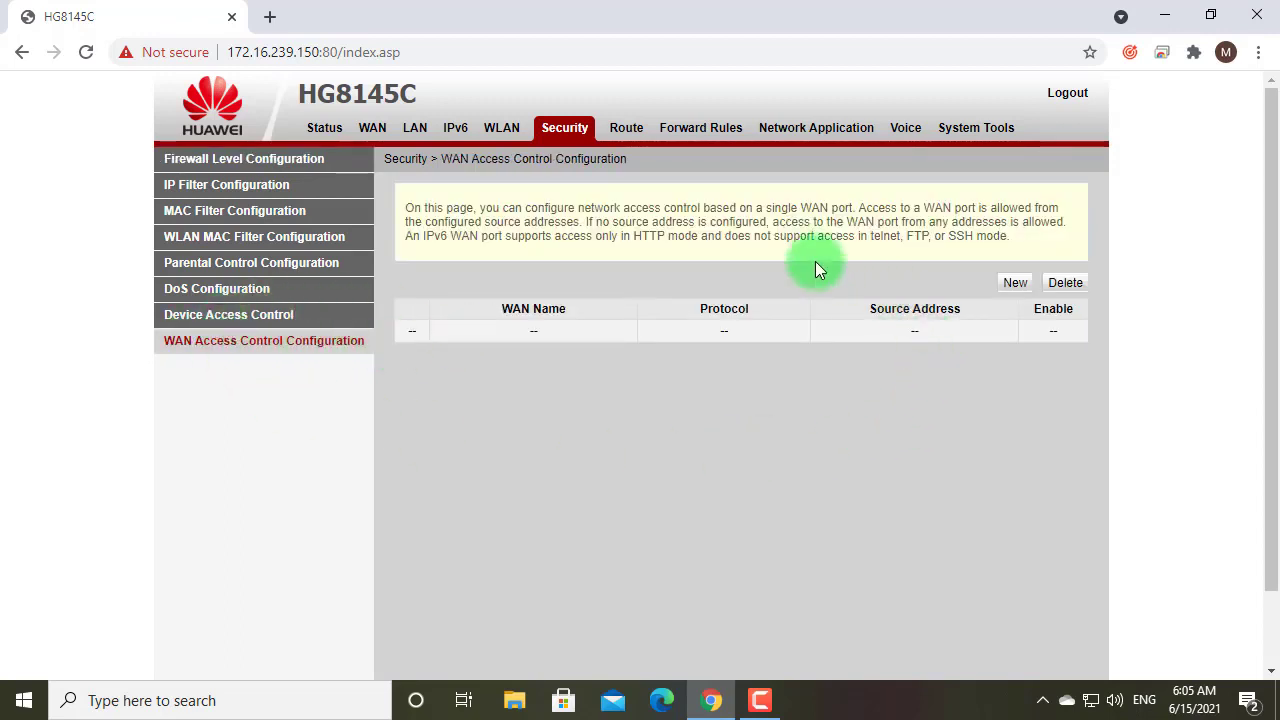
# Add a new enabled WAN access rule with HTTP on WAN connection 1_INTERNET_R_VID_
pyautogui.click(1012, 285)
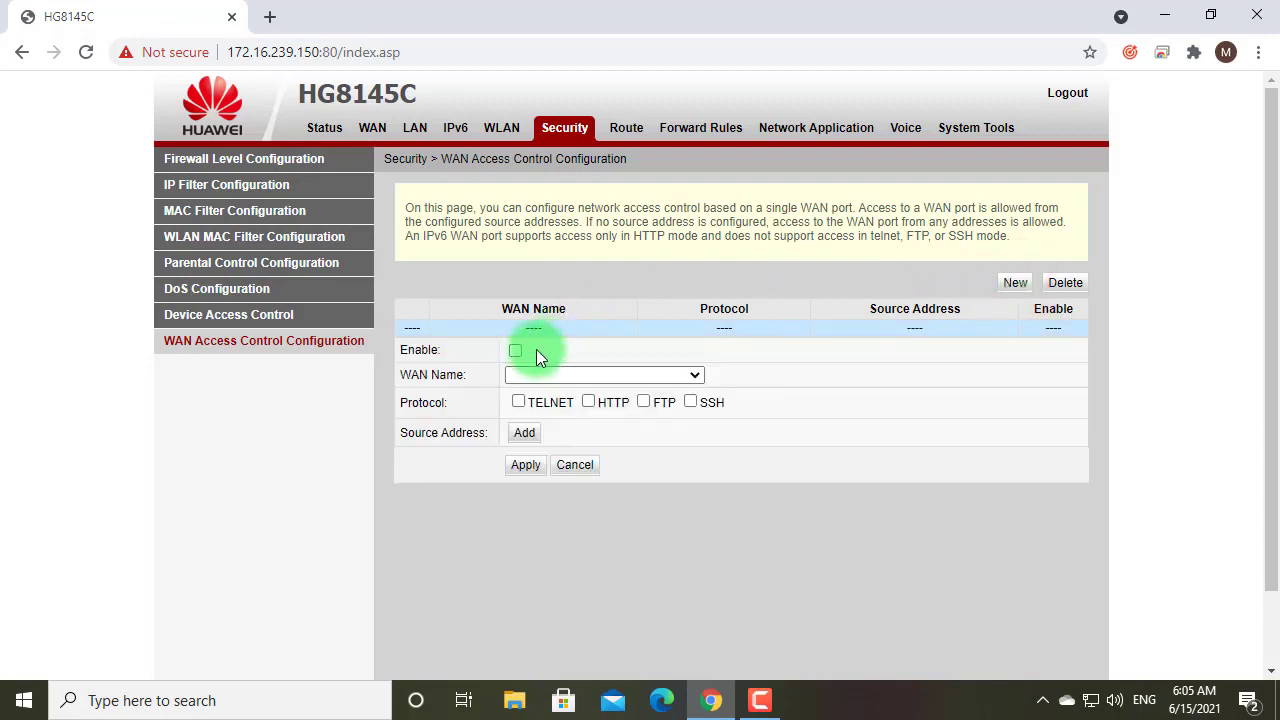
pyautogui.click(514, 351)
pyautogui.click(589, 403)
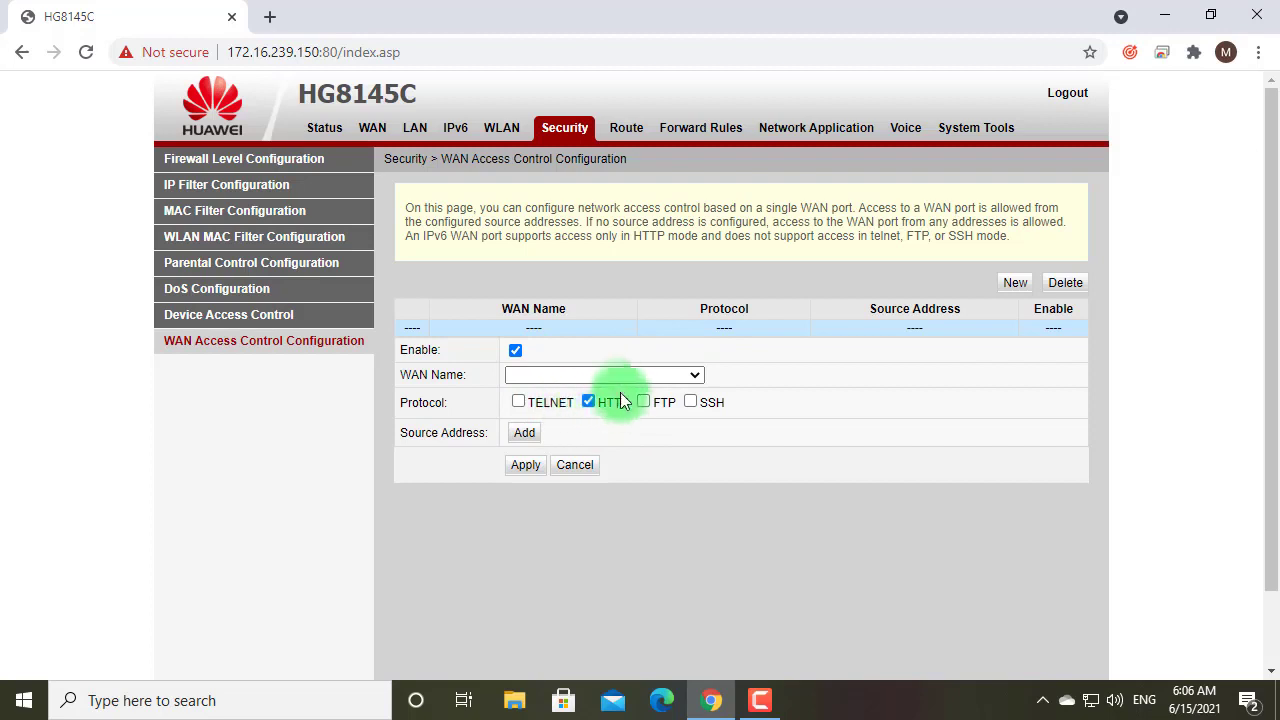
pyautogui.click(609, 376)
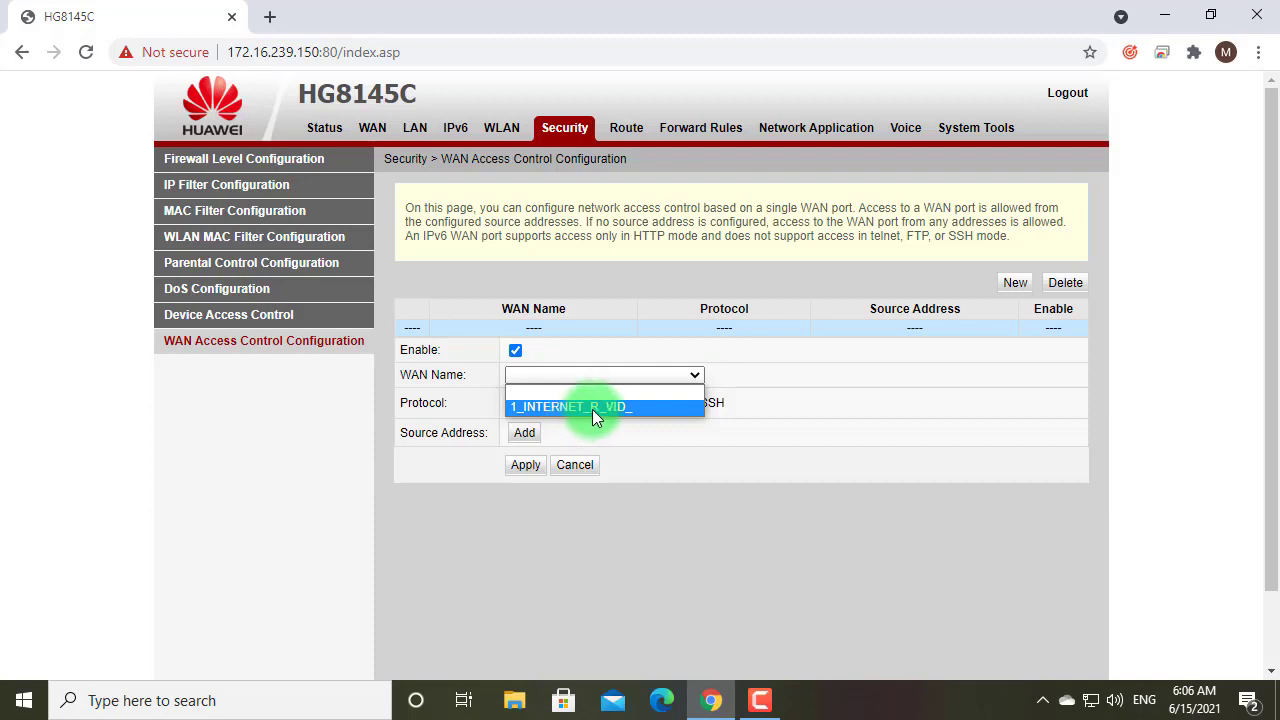
pyautogui.click(592, 407)
pyautogui.click(588, 402)
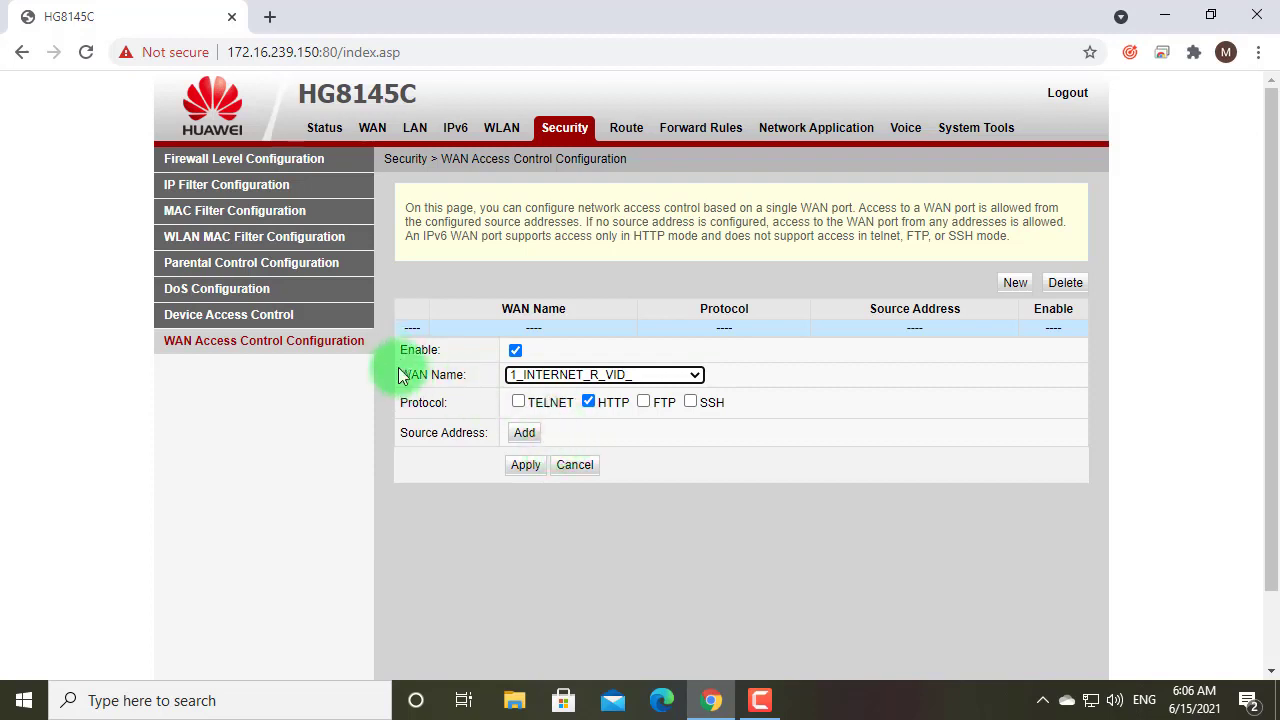
# Switch back to Security > Device Access Control to confirm WAN HTTP access
pyautogui.click(286, 314)
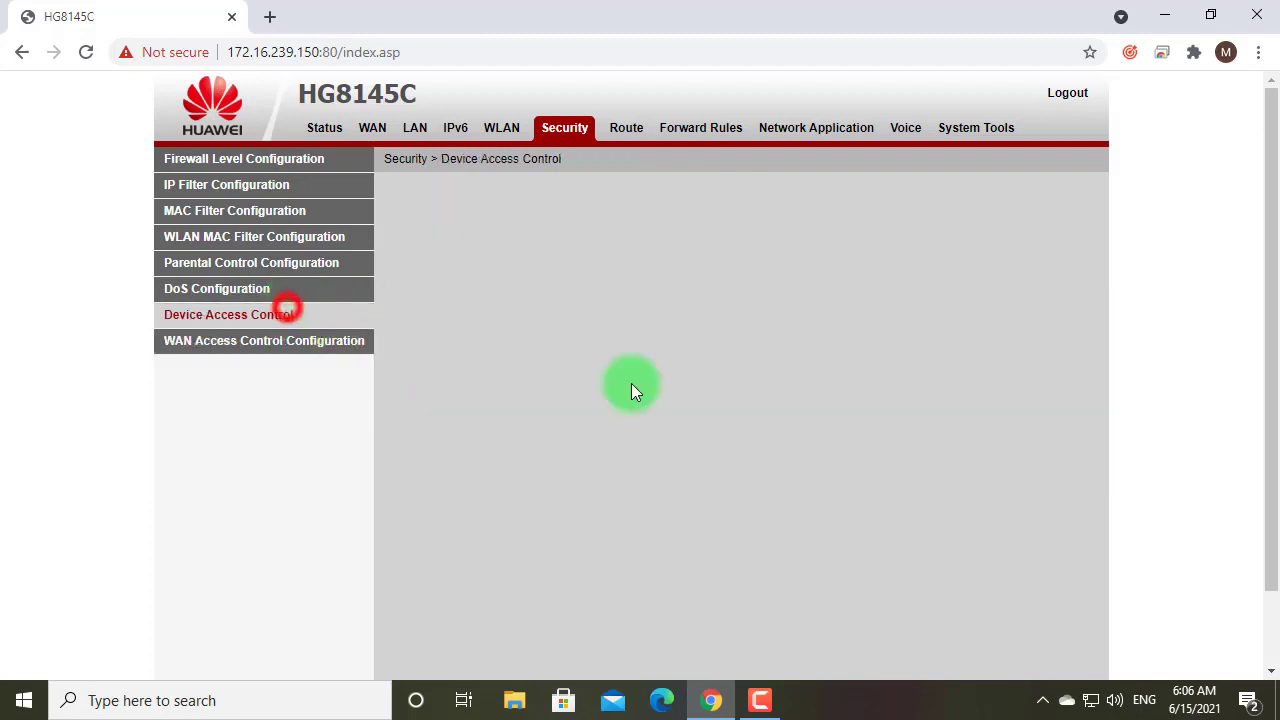